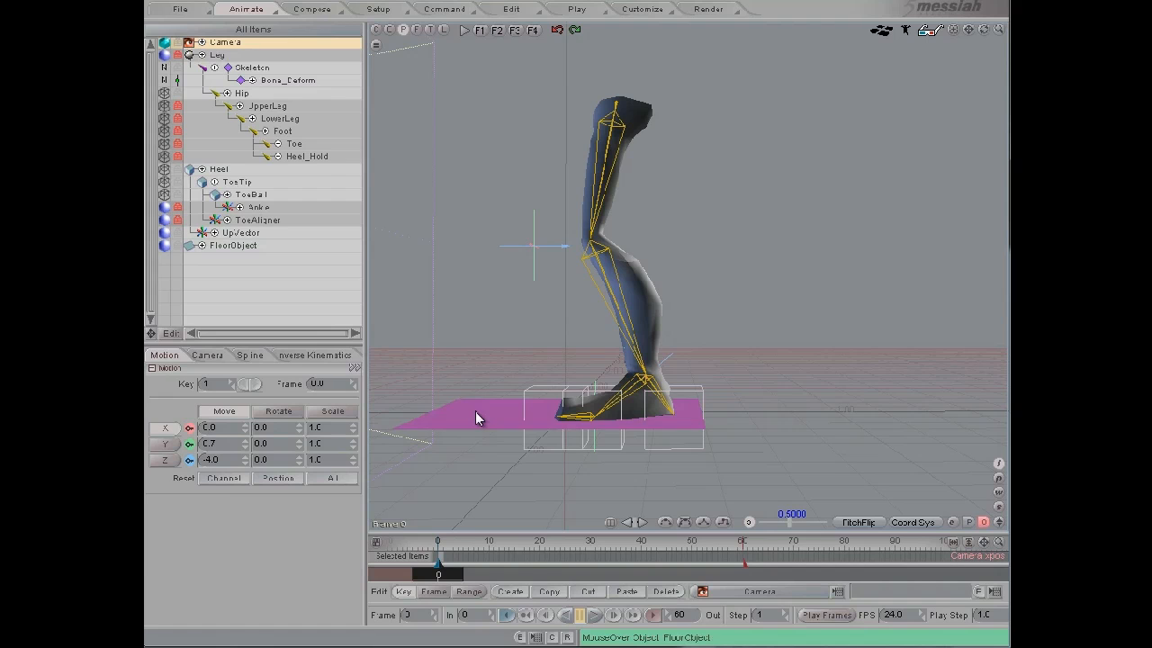
# Create a new variable in the expression list and move it to the top, above UpVector_Exp.
pyautogui.click(460, 11)
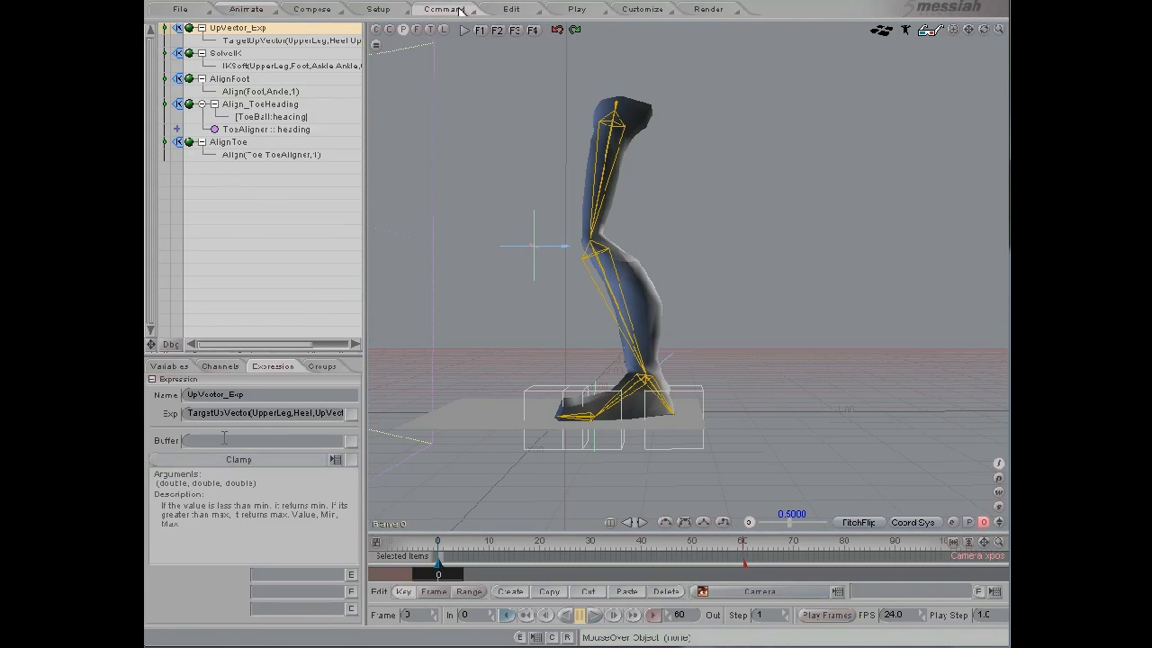
pyautogui.click(169, 366)
pyautogui.click(278, 529)
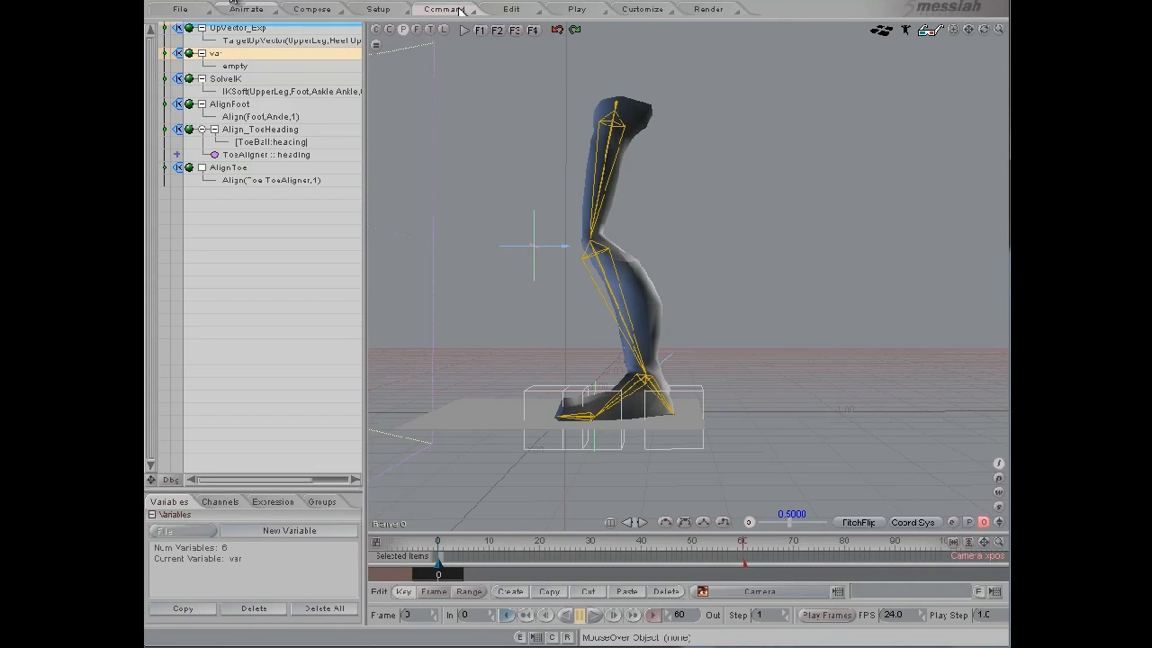
pyautogui.moveTo(231, 1); pyautogui.dragTo(232, 3)
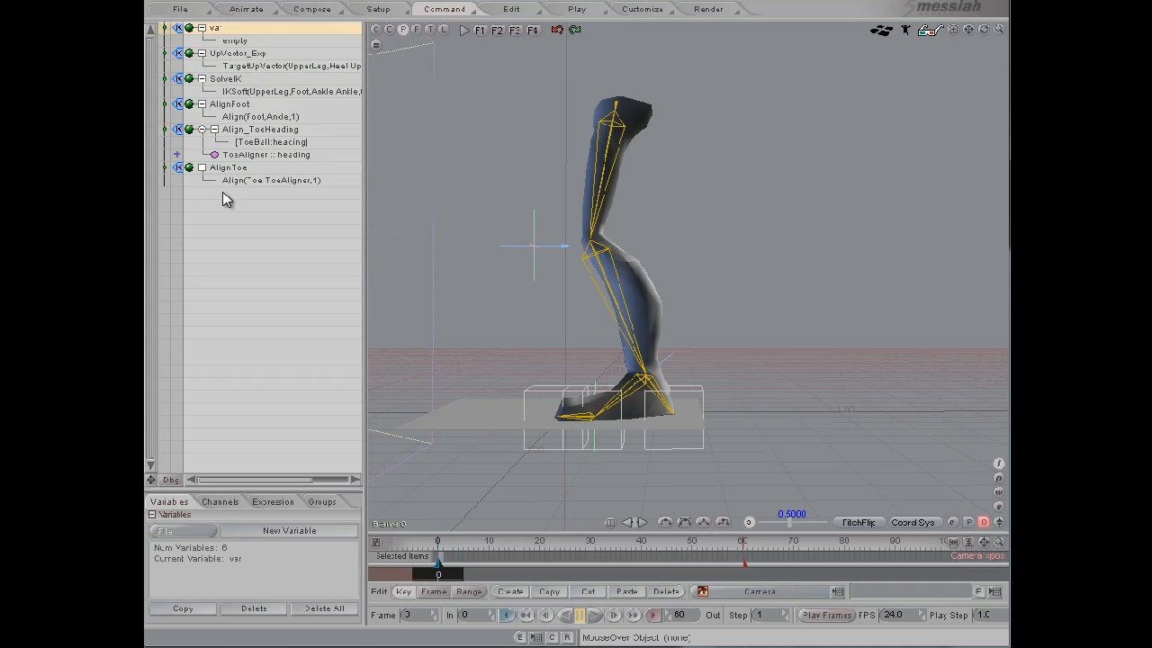
# Rename the new variable as FloorLimit.
pyautogui.click(239, 29)
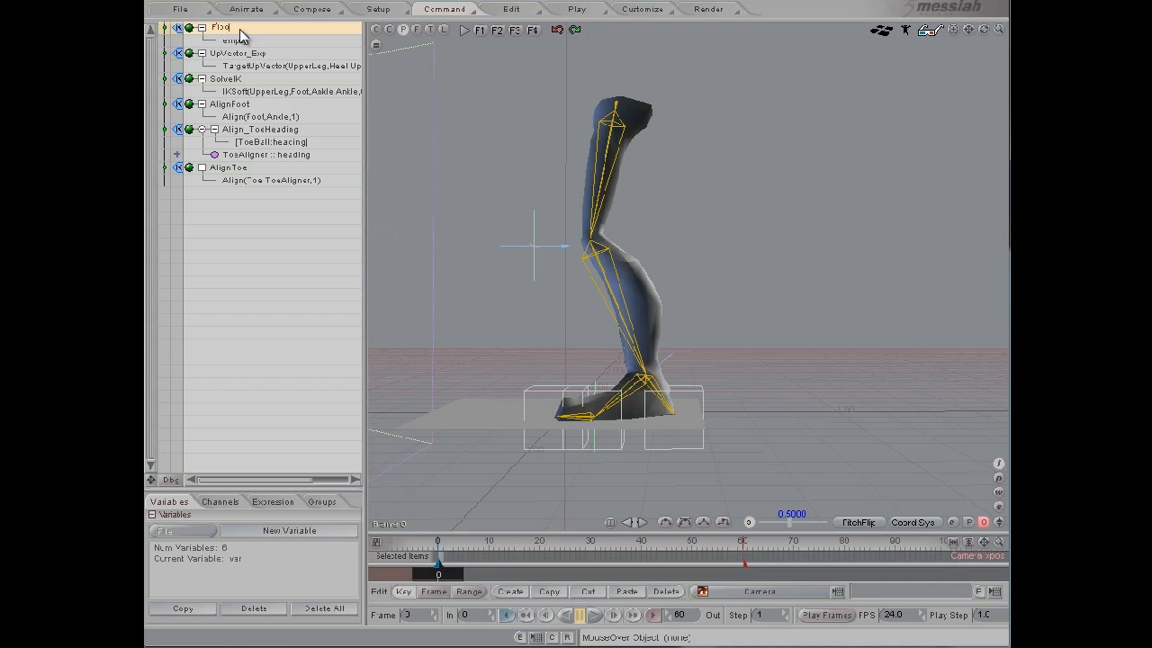
pyautogui.write('FloorLimit')
pyautogui.press('Return')
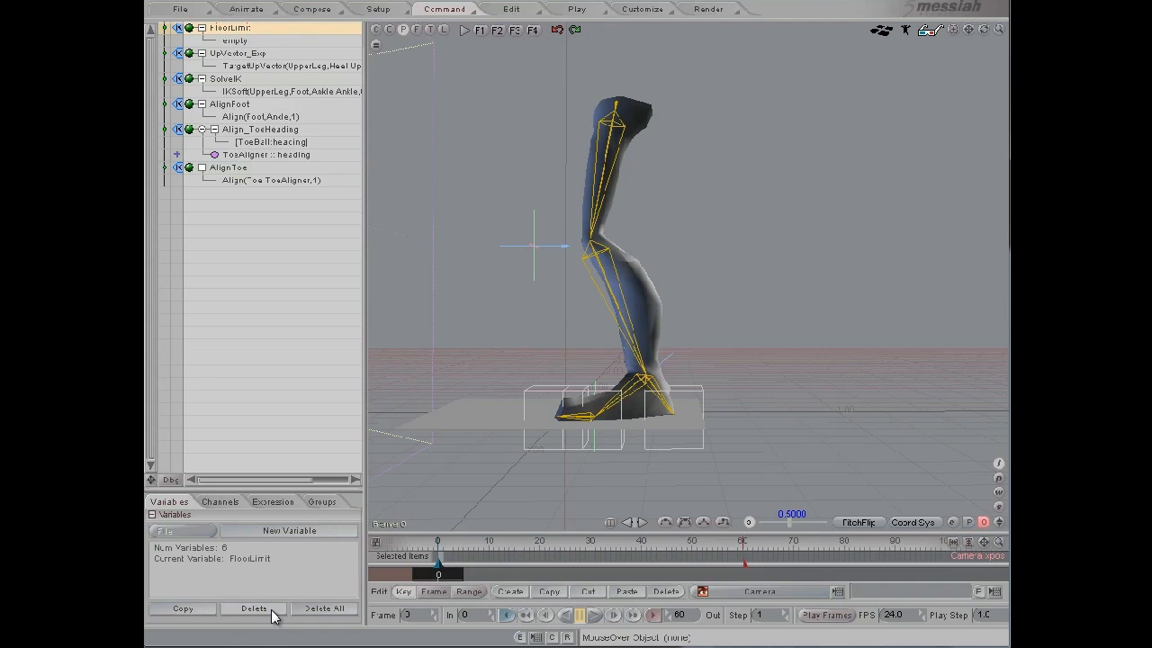
# Choose the Clamp function for the FloorLimit variable's expression.
pyautogui.click(286, 503)
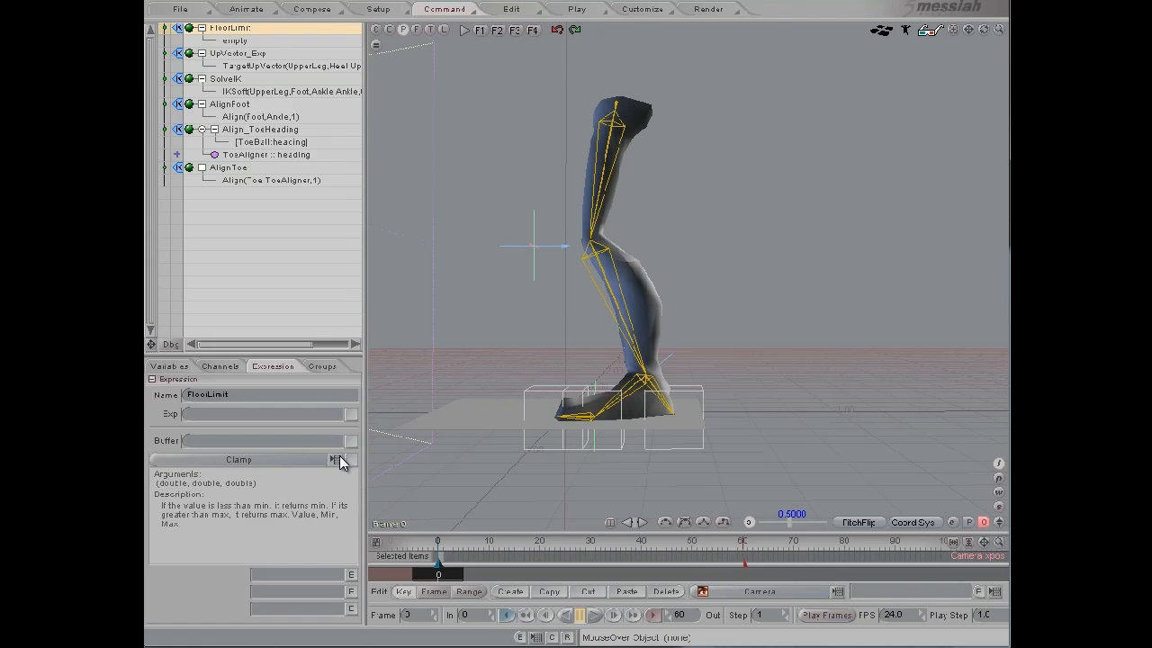
pyautogui.click(337, 460)
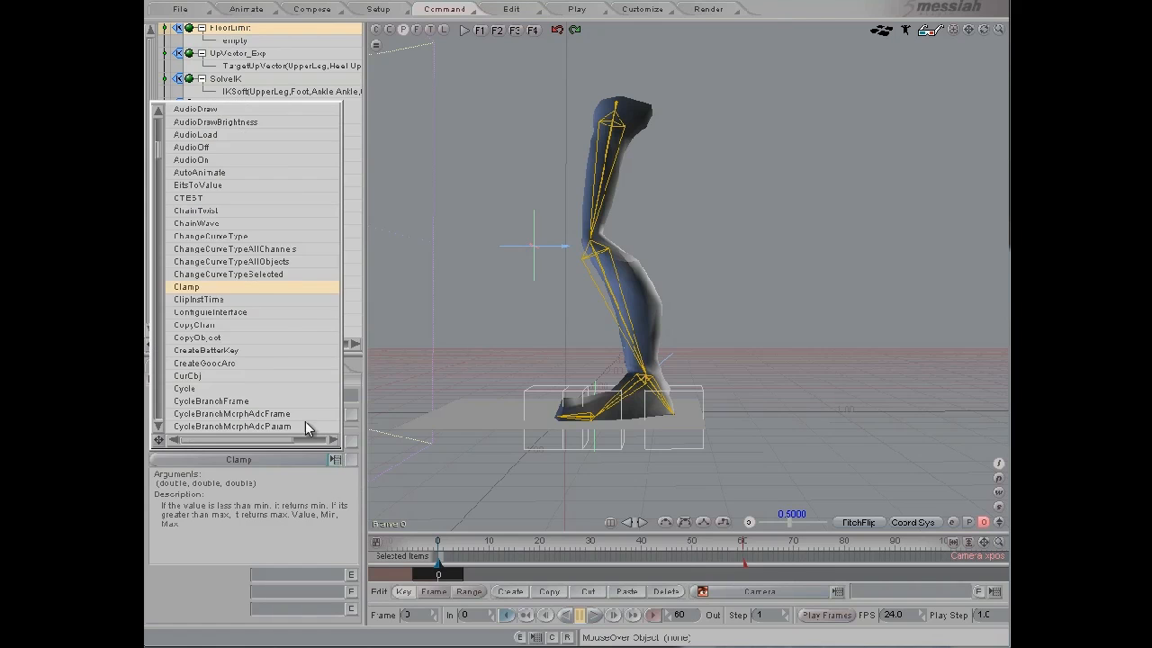
pyautogui.click(237, 292)
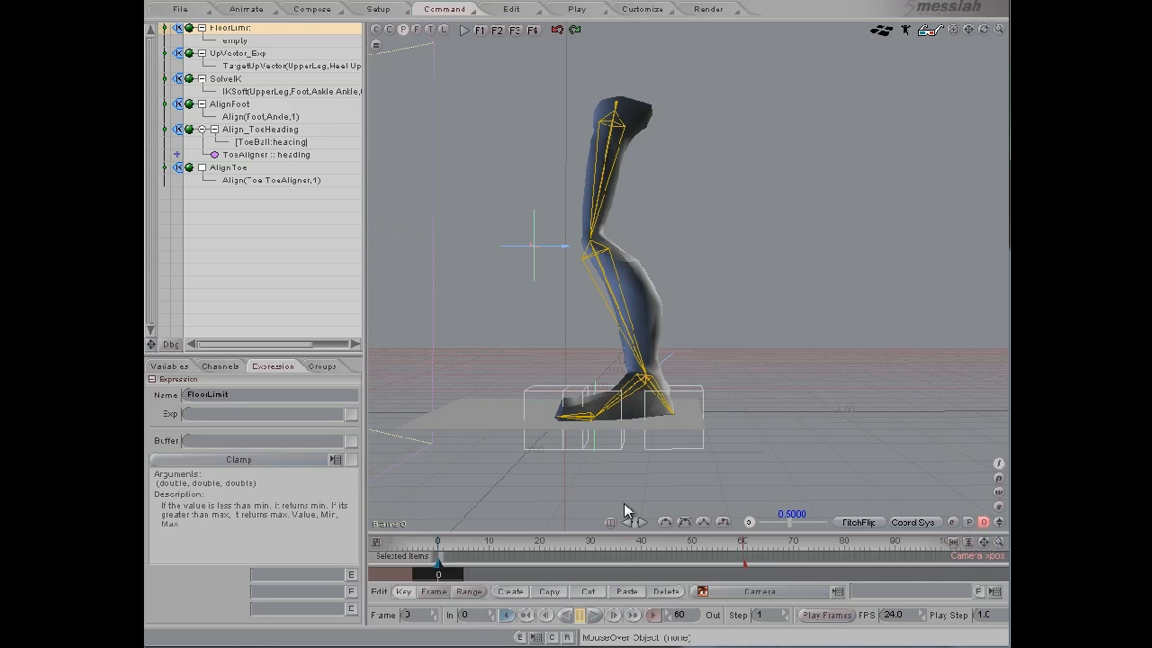
# Select the heel controller and raise it slightly above the floor plane along Y.
pyautogui.click(681, 414)
pyautogui.moveTo(684, 368); pyautogui.dragTo(938, 396)
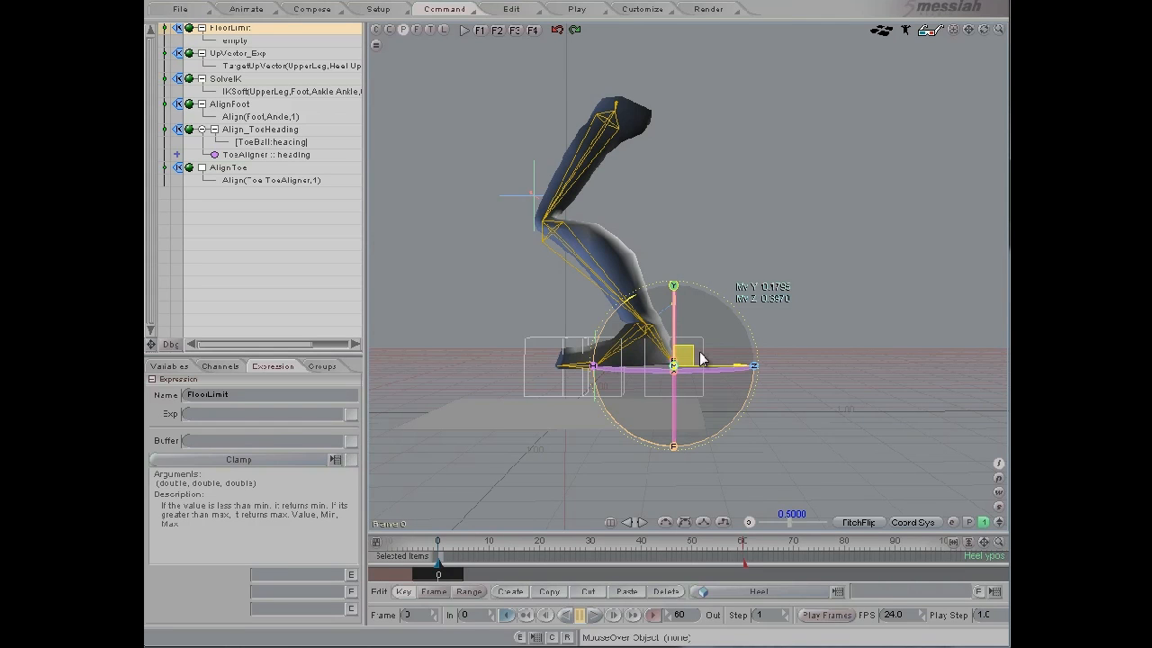
pyautogui.moveTo(680, 300)
pyautogui.mouseDown()
pyautogui.moveTo(680, 253)
pyautogui.moveTo(677, 312)
pyautogui.mouseUp()
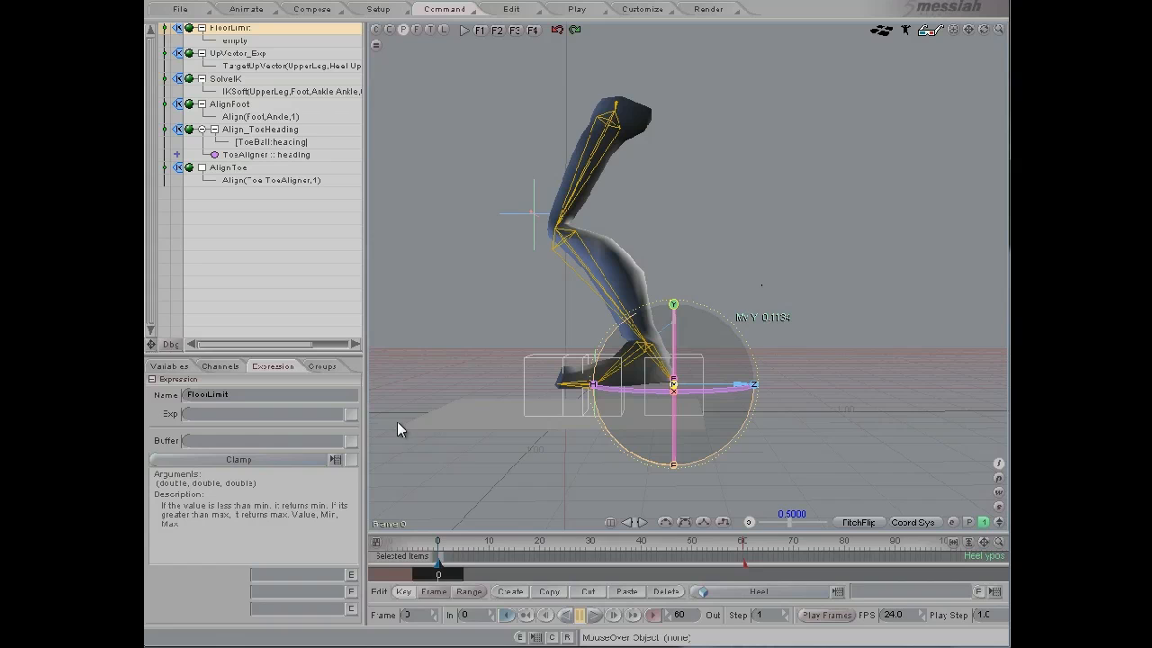
# Use the heel's Y position channel, [Heel:ypos], as both the value and the maximum argument of Clamp.
pyautogui.click(357, 442)
pyautogui.click(274, 442)
pyautogui.hotkey('ctrl', 'c')
pyautogui.press('Delete')
pyautogui.hotkey('ctrl', 'v')
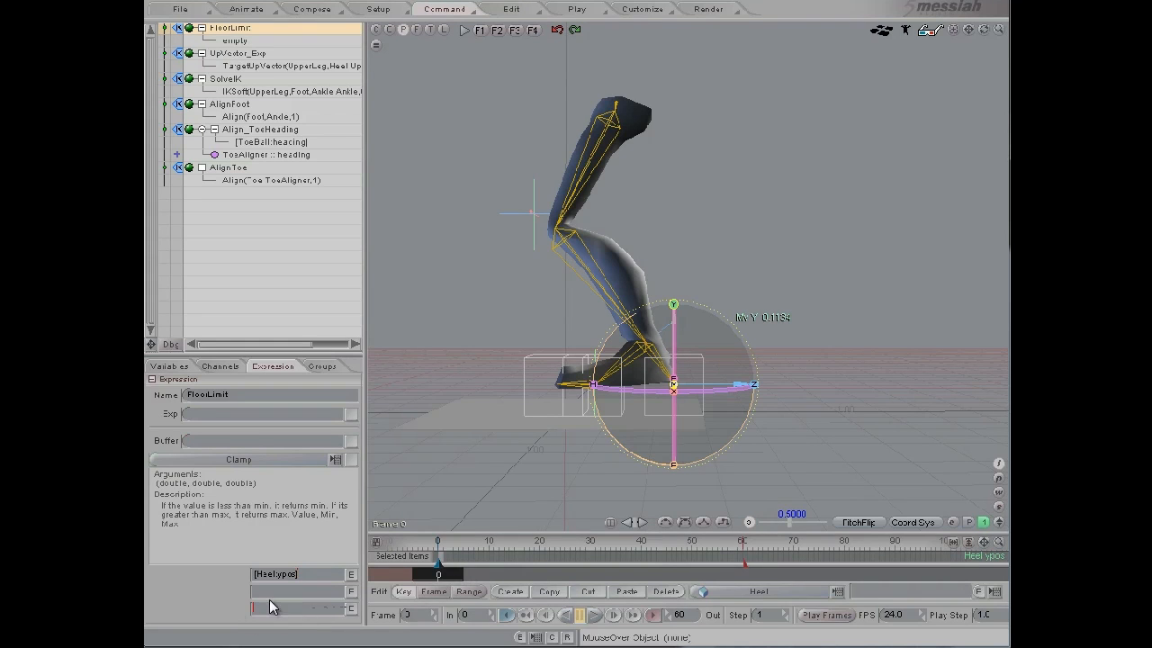
pyautogui.hotkey('ctrl', 'v')
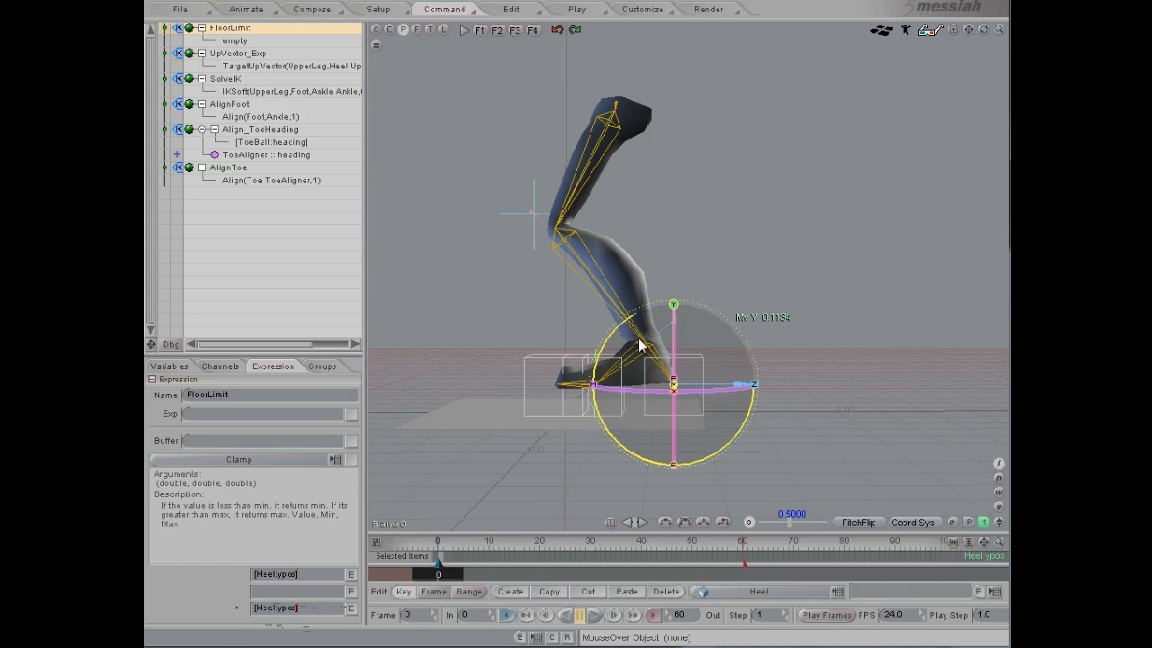
# Raise the heel controller well above the floor plane and lower it partway to test its height range.
pyautogui.moveTo(673, 315); pyautogui.dragTo(673, 224)
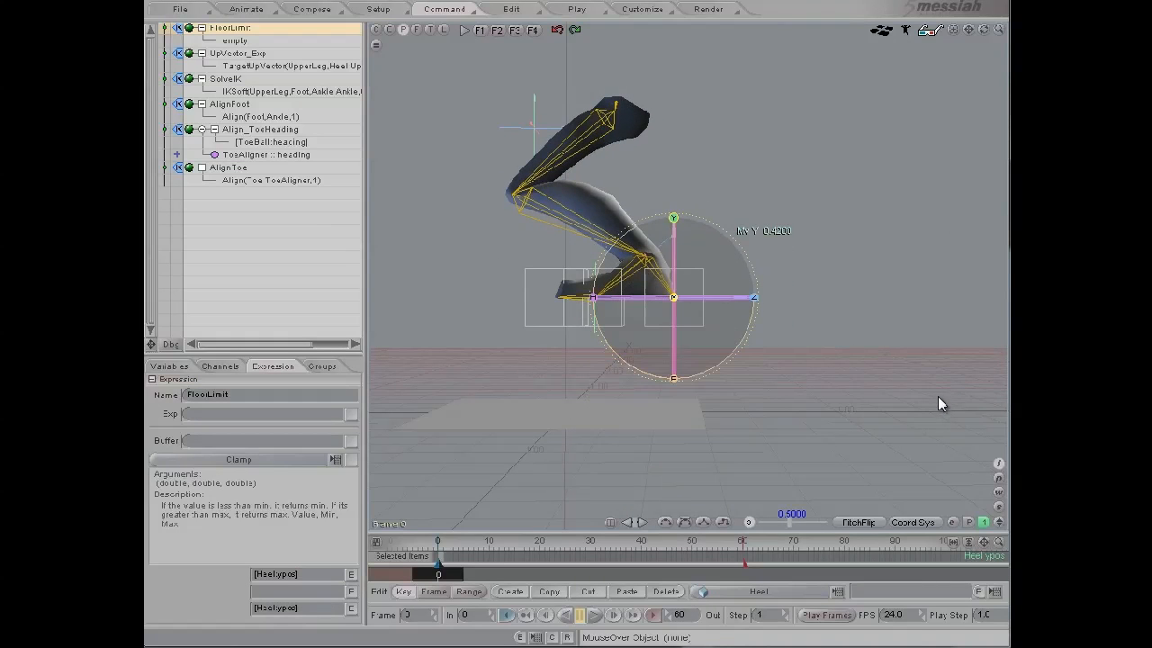
pyautogui.moveTo(674, 270); pyautogui.dragTo(673, 298)
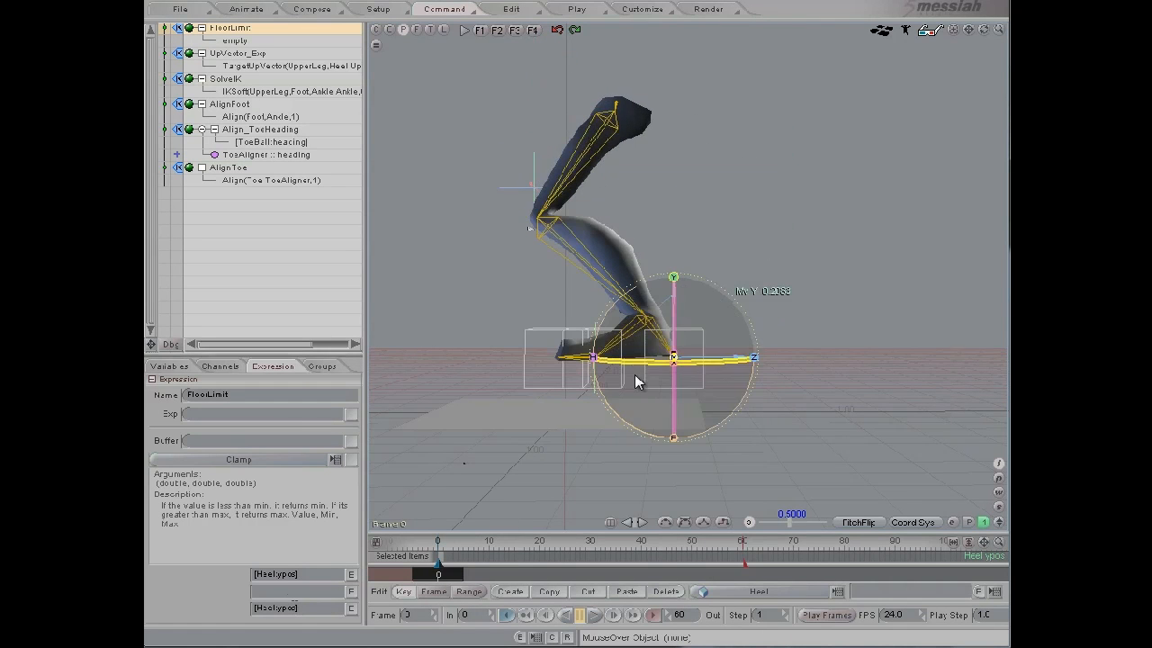
# Set Clamp's minimum argument to the floor's Y position, [FloorObject:ypos], and write the completed Clamp function into the FloorLimit expression.
pyautogui.click(541, 419)
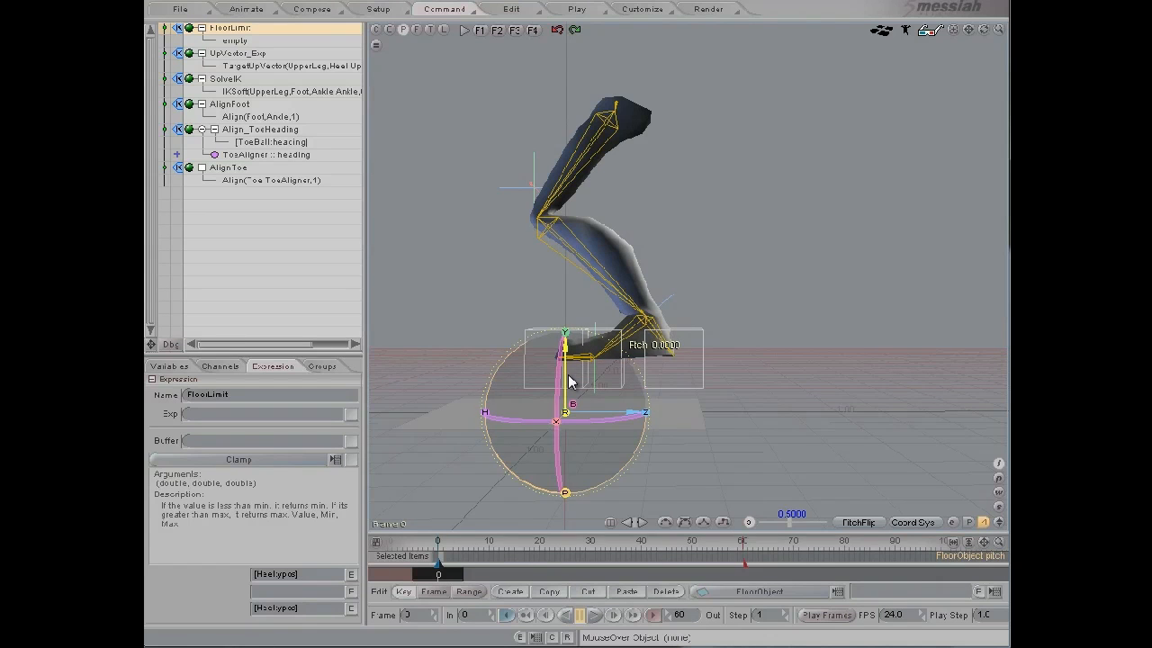
pyautogui.press('t')
pyautogui.moveTo(936, 397); pyautogui.dragTo(936, 398)
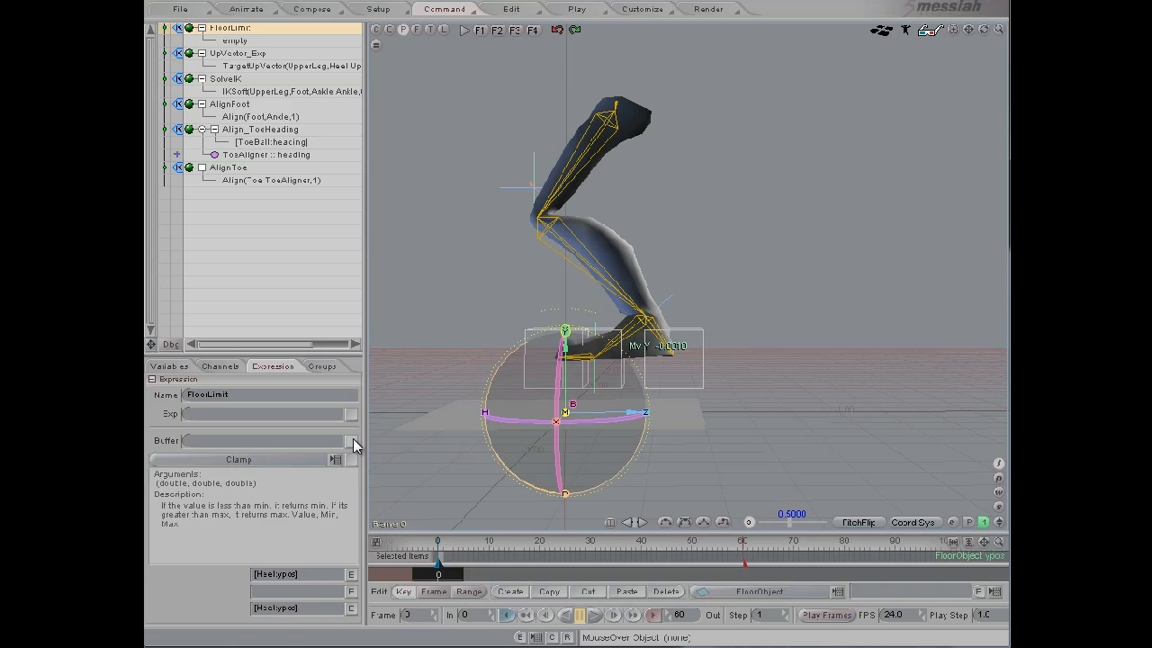
pyautogui.click(353, 438)
pyautogui.hotkey('shift', 'Home')
pyautogui.hotkey('ctrl', 'c')
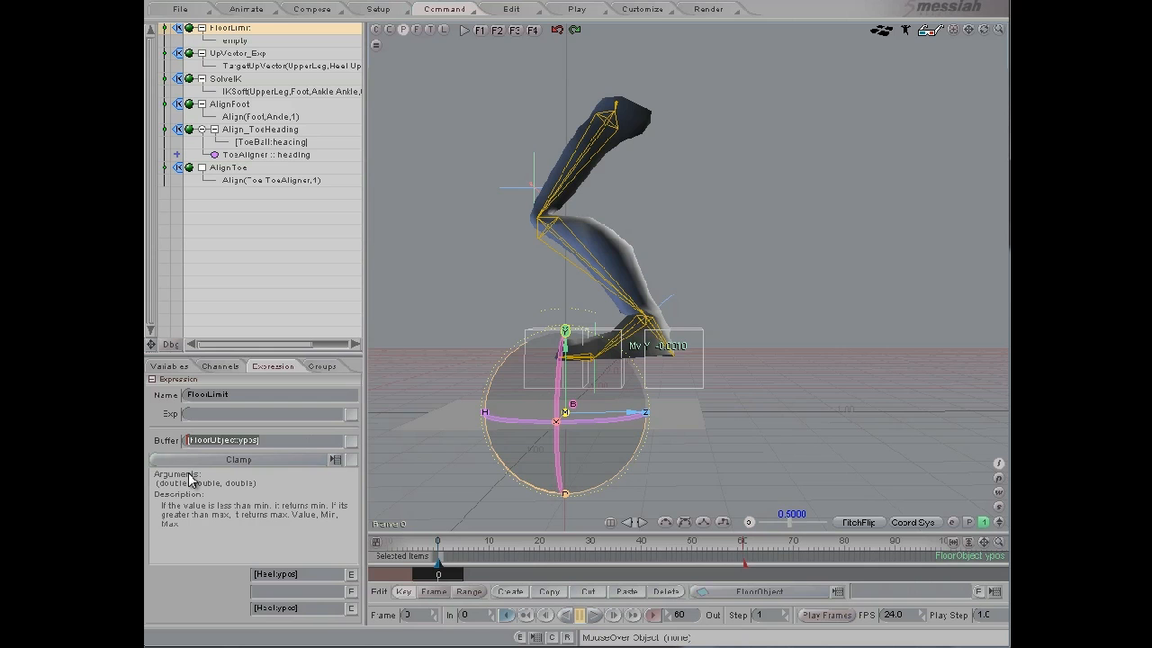
pyautogui.press('Delete')
pyautogui.click(276, 594)
pyautogui.hotkey('ctrl', 'v')
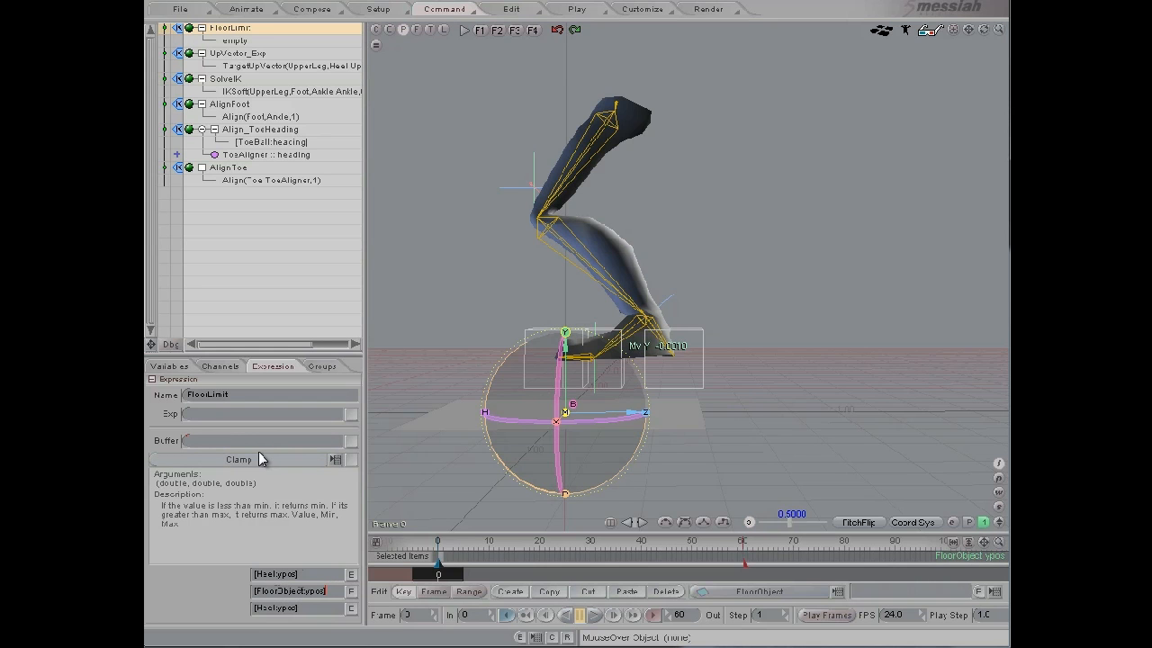
pyautogui.click(352, 460)
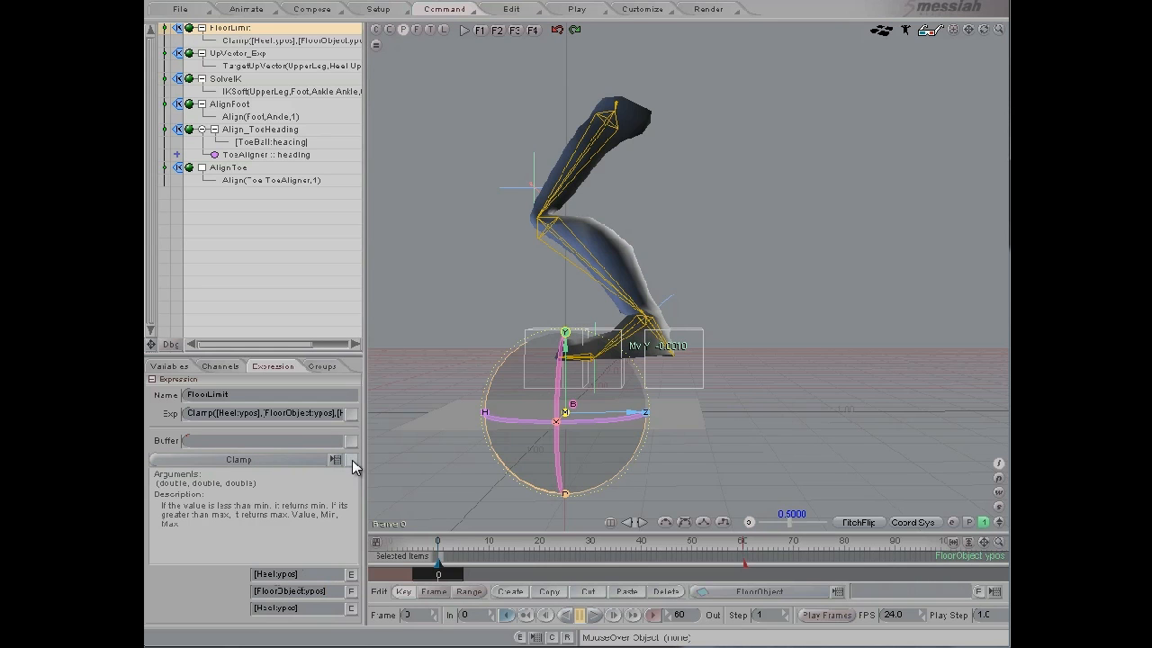
# Display the variables' live values and move the heel controller above and below the floor to test FloorLimit.
pyautogui.click(170, 345)
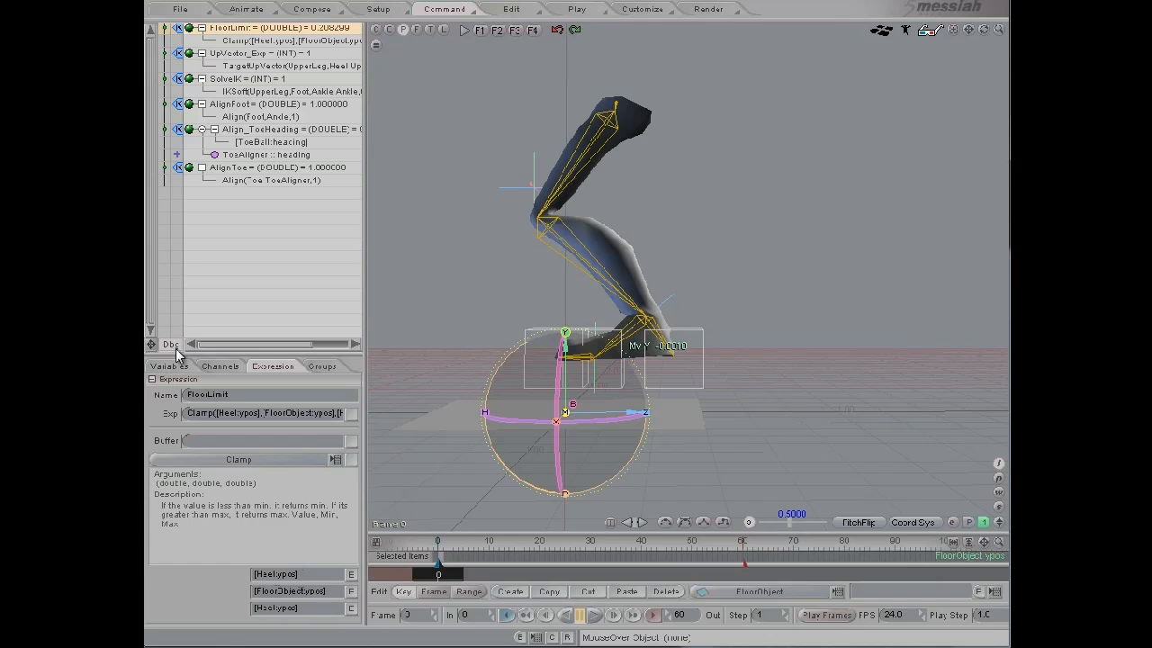
pyautogui.click(662, 349)
pyautogui.moveTo(673, 277); pyautogui.dragTo(673, 195)
pyautogui.moveTo(937, 397)
pyautogui.mouseDown()
pyautogui.moveTo(937, 548)
pyautogui.moveTo(939, 384)
pyautogui.mouseUp()
pyautogui.moveTo(673, 322); pyautogui.dragTo(673, 388)
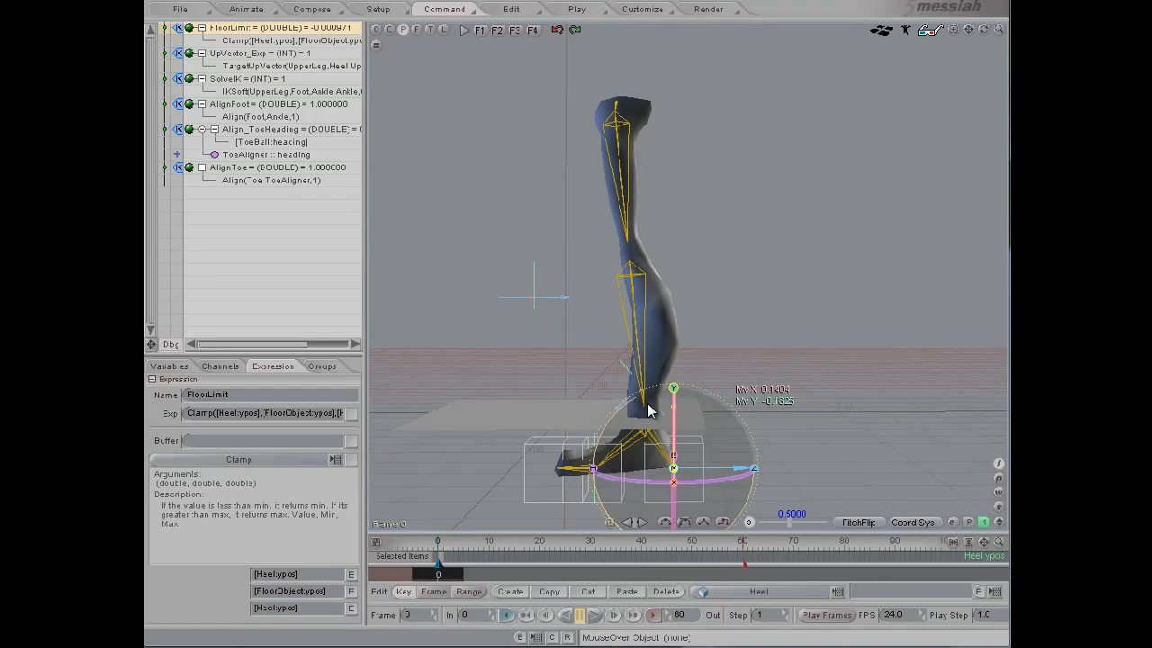
# Shift the floor object vertically to test the limit, and raise the heel controller back above the floor.
pyautogui.click(547, 410)
pyautogui.moveTo(567, 335); pyautogui.dragTo(937, 395)
pyautogui.click(676, 465)
pyautogui.moveTo(672, 417); pyautogui.dragTo(670, 283)
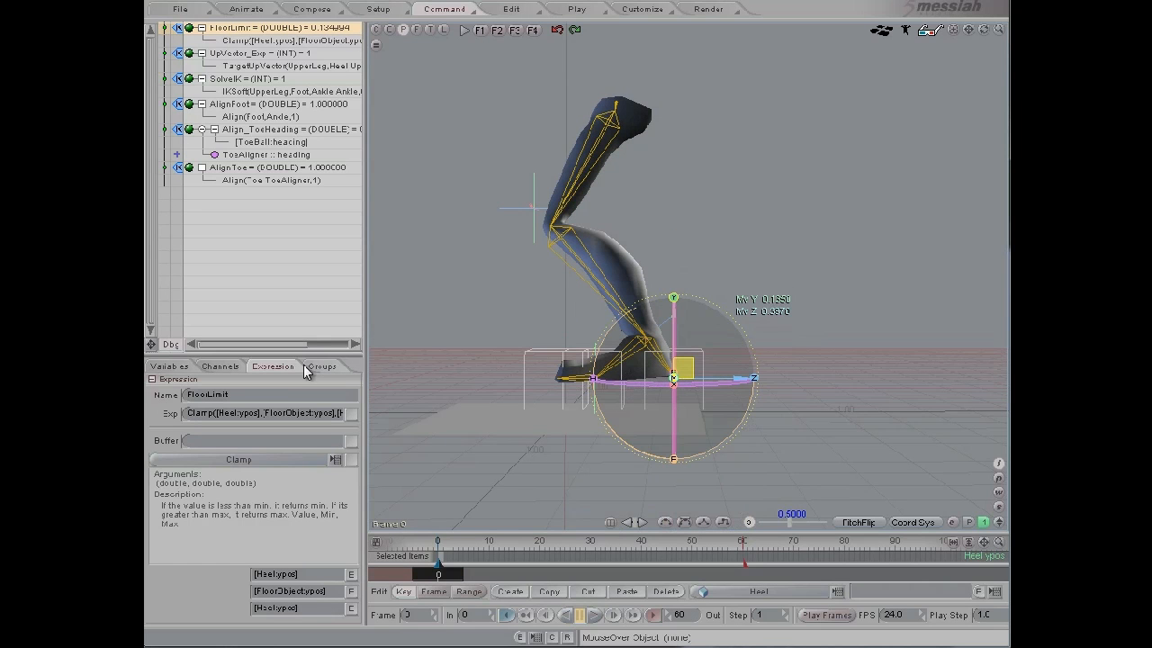
# Add the Heel object's ypos channel to the FloorLimit variable so the expression drives it.
pyautogui.click(219, 365)
pyautogui.click(701, 376)
pyautogui.click(680, 381)
pyautogui.moveTo(676, 324); pyautogui.dragTo(675, 328)
pyautogui.click(304, 512)
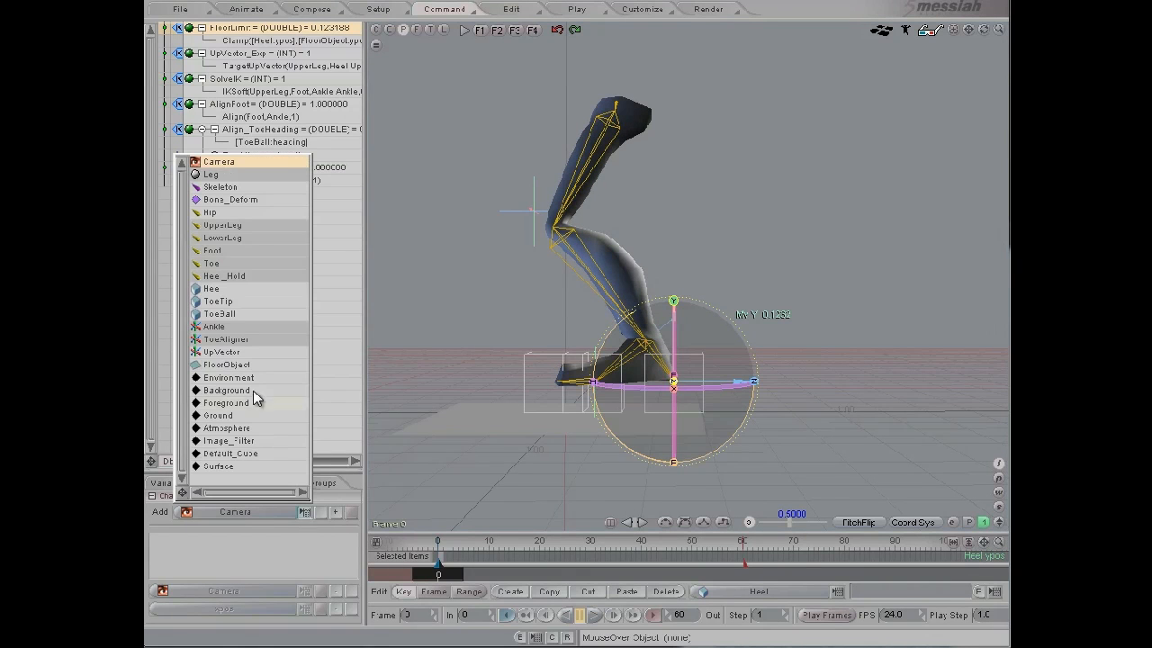
pyautogui.click(229, 294)
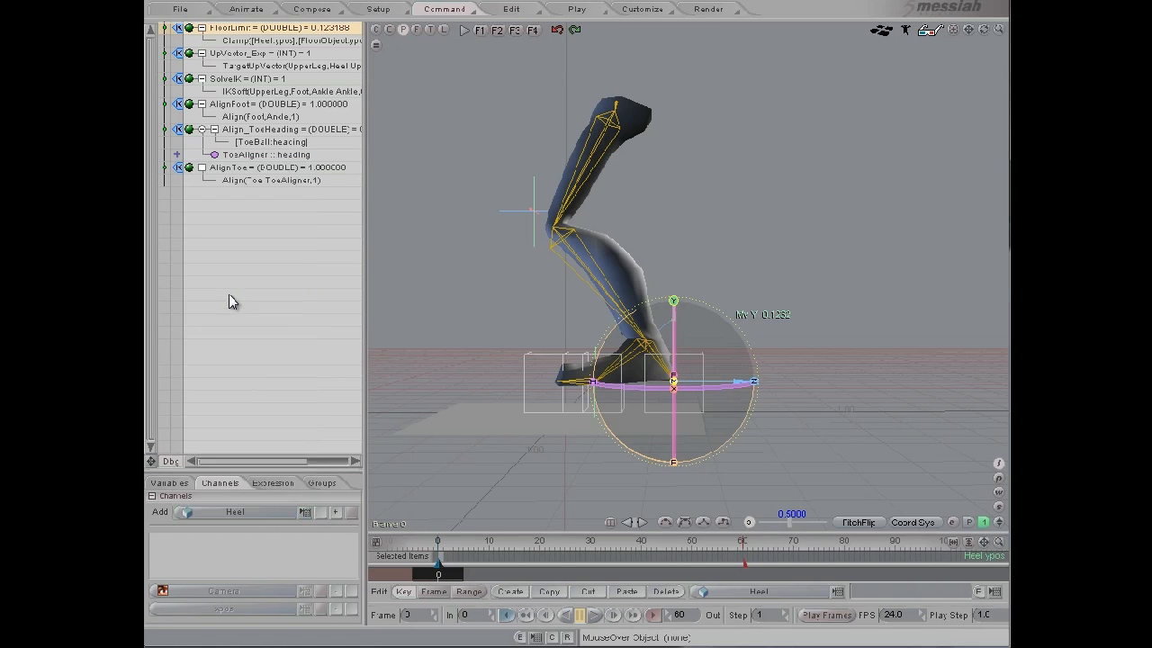
pyautogui.click(335, 515)
pyautogui.click(303, 610)
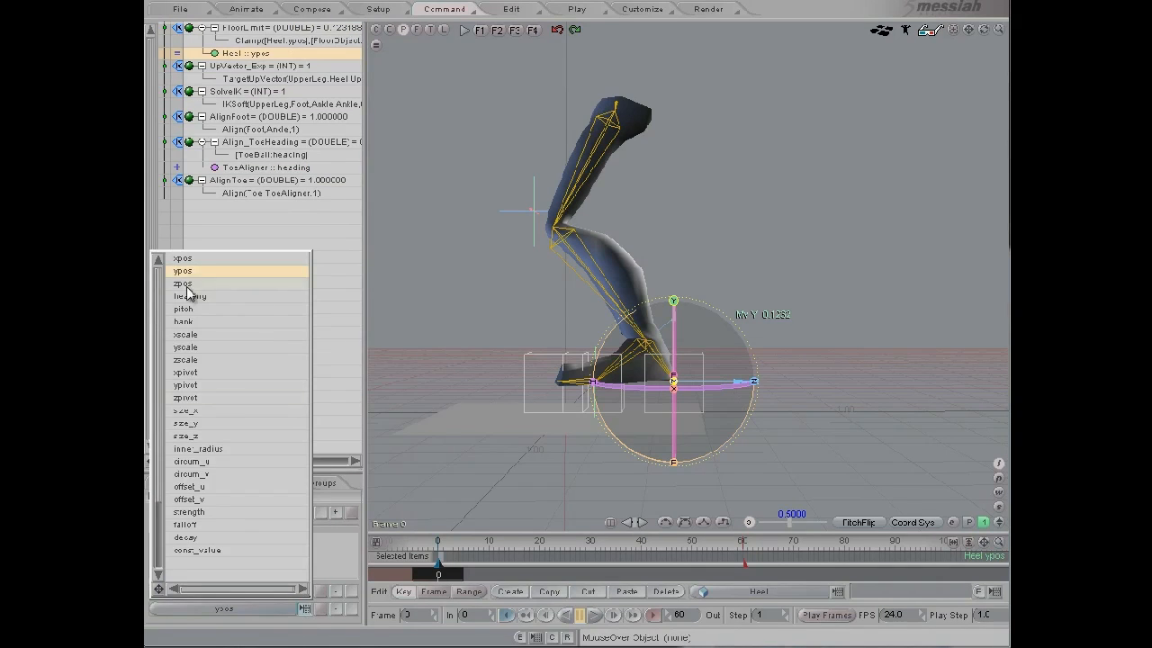
pyautogui.click(304, 610)
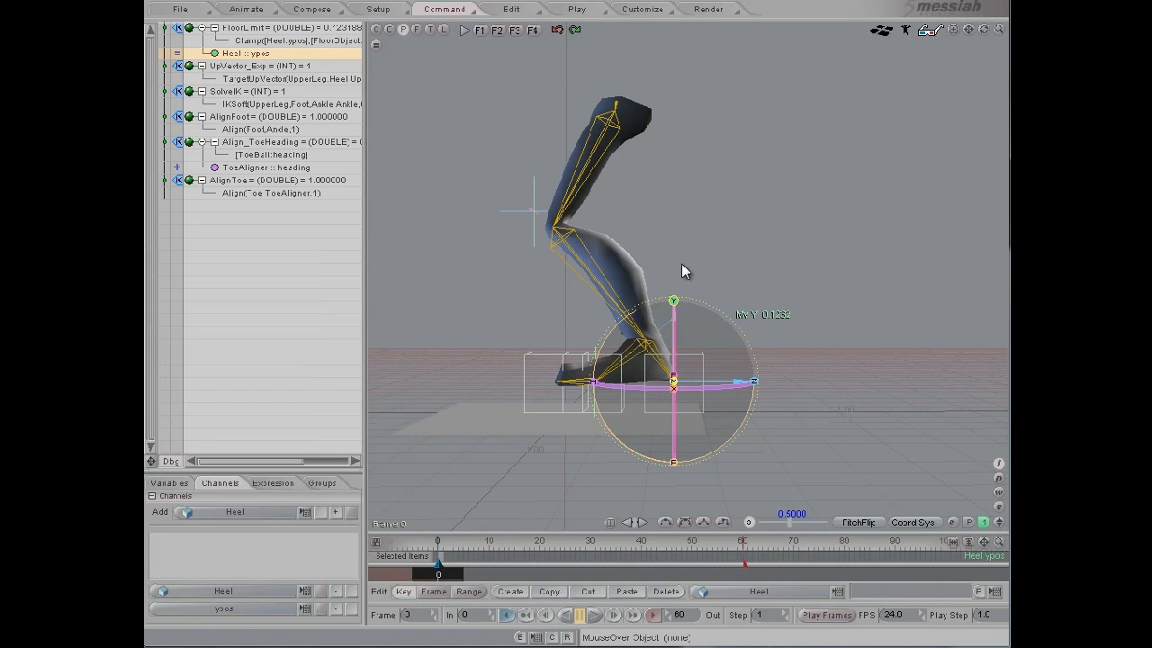
# Move the heel controller up and down against the floor plane to test the limited leg rig.
pyautogui.moveTo(676, 329); pyautogui.dragTo(937, 397)
pyautogui.moveTo(716, 408); pyautogui.dragTo(937, 396)
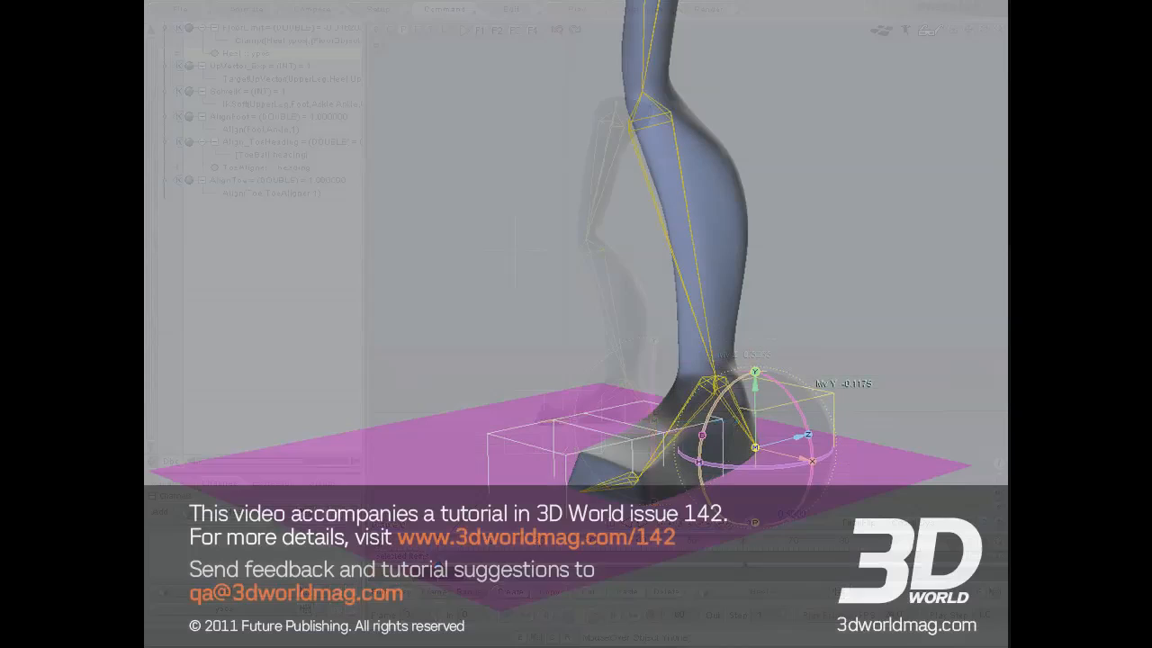